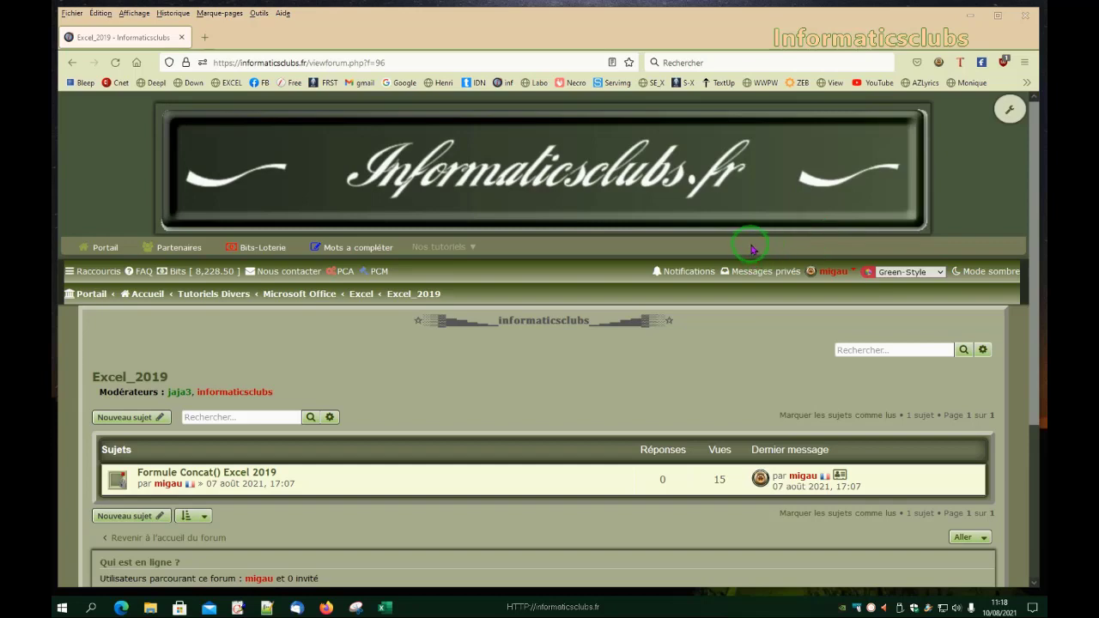
Step: Close the Firefox window and switch to the Joindre_Texte.xlsx workbook in Excel
{"action": "left_click", "coordinate": [1024, 15]}
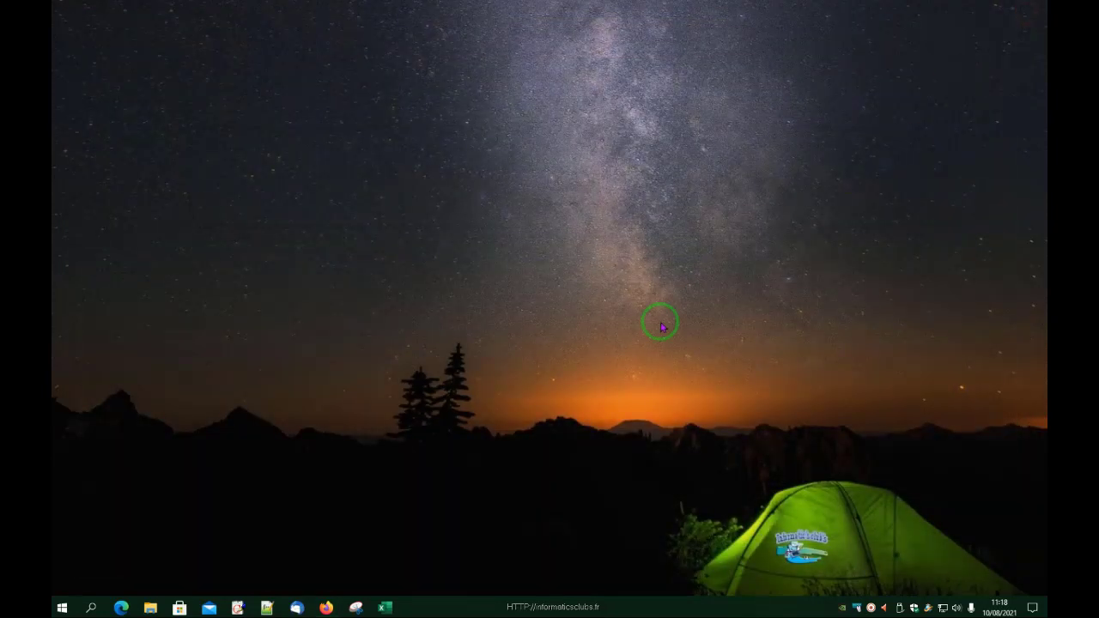
{"action": "left_click", "coordinate": [385, 607]}
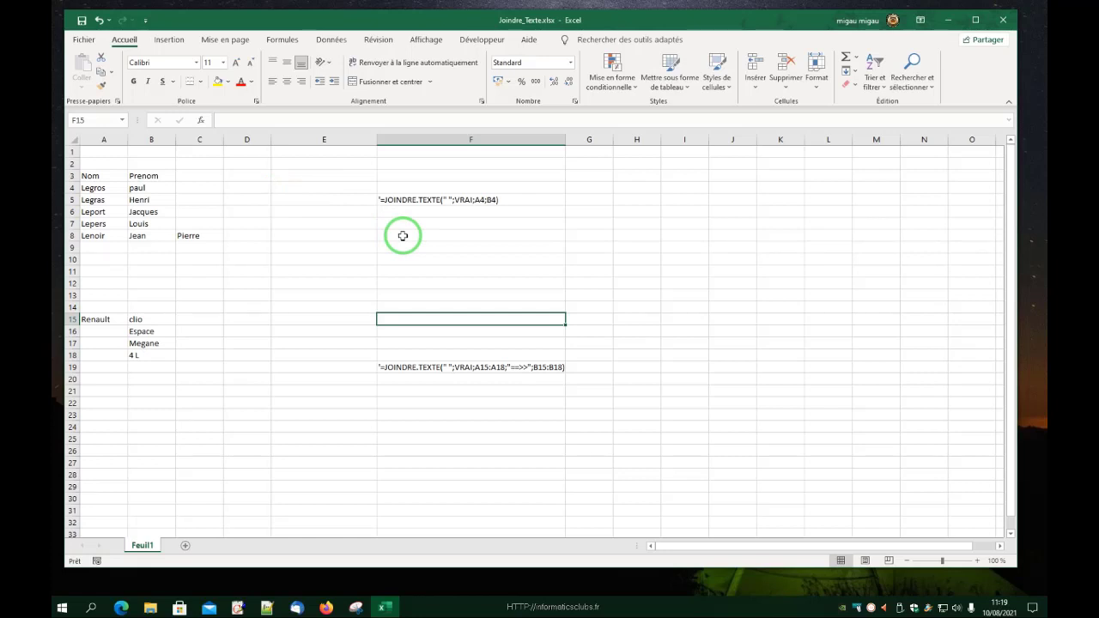
Step: In E4, begin the formula =JOINDRE.TEXTE(" "; with a space as the delimiter
{"action": "left_click", "coordinate": [286, 187]}
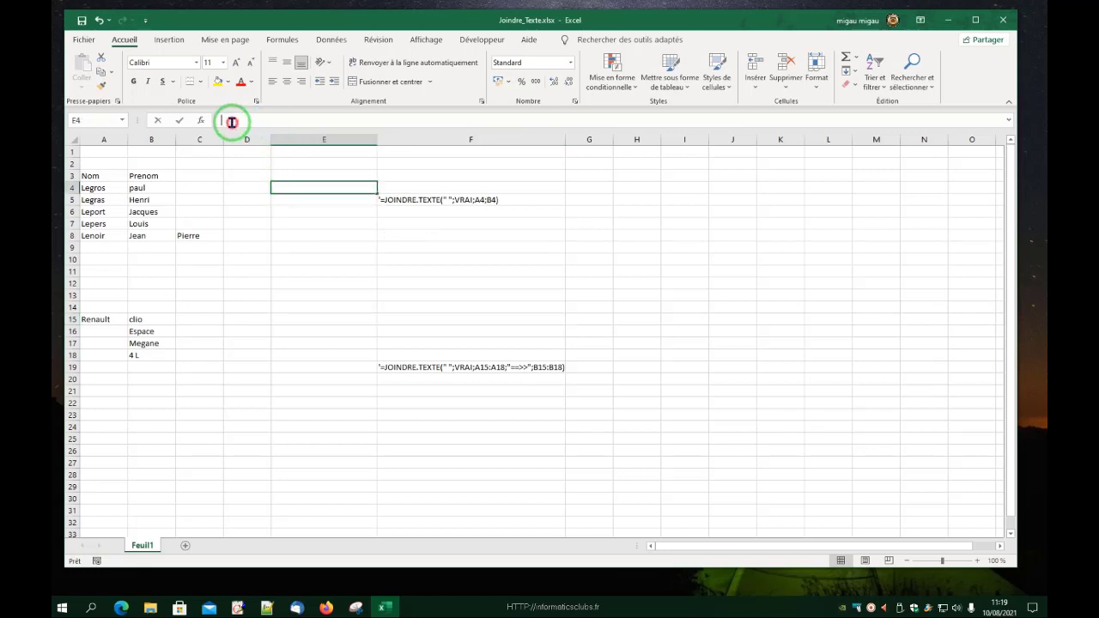
{"action": "left_click", "coordinate": [232, 121]}
{"action": "type", "text": "="}
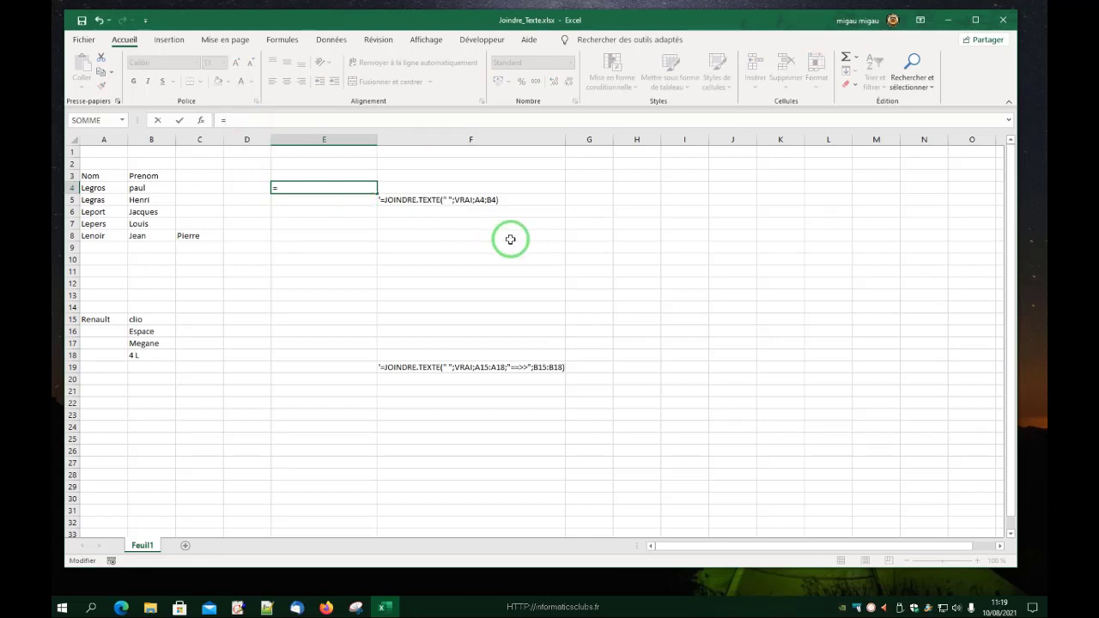
{"action": "type", "text": "join"}
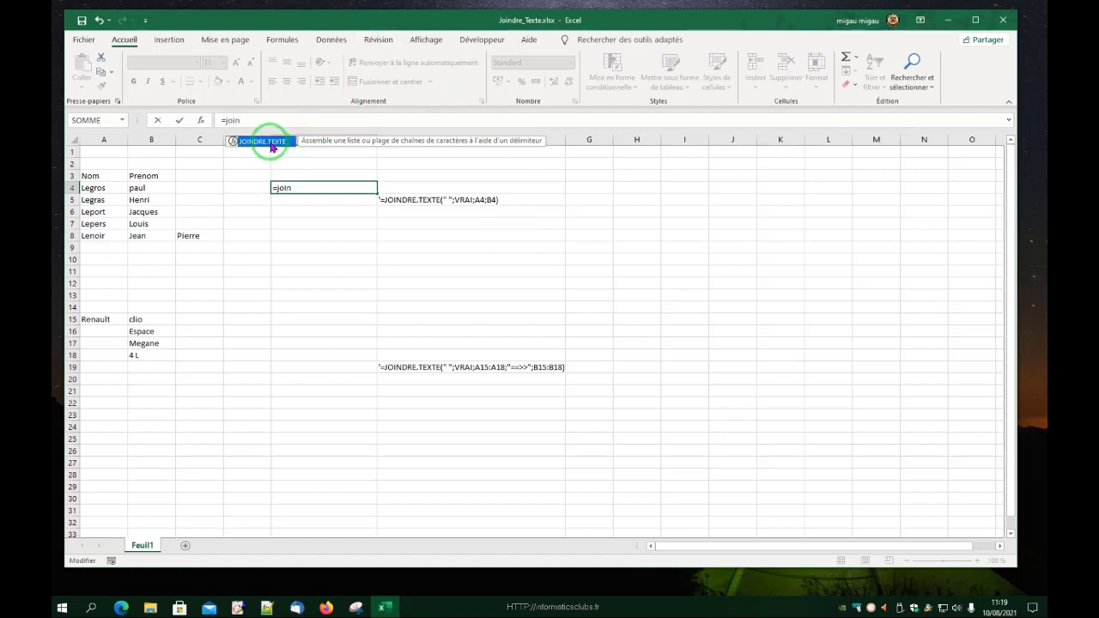
{"action": "double_click", "coordinate": [270, 143]}
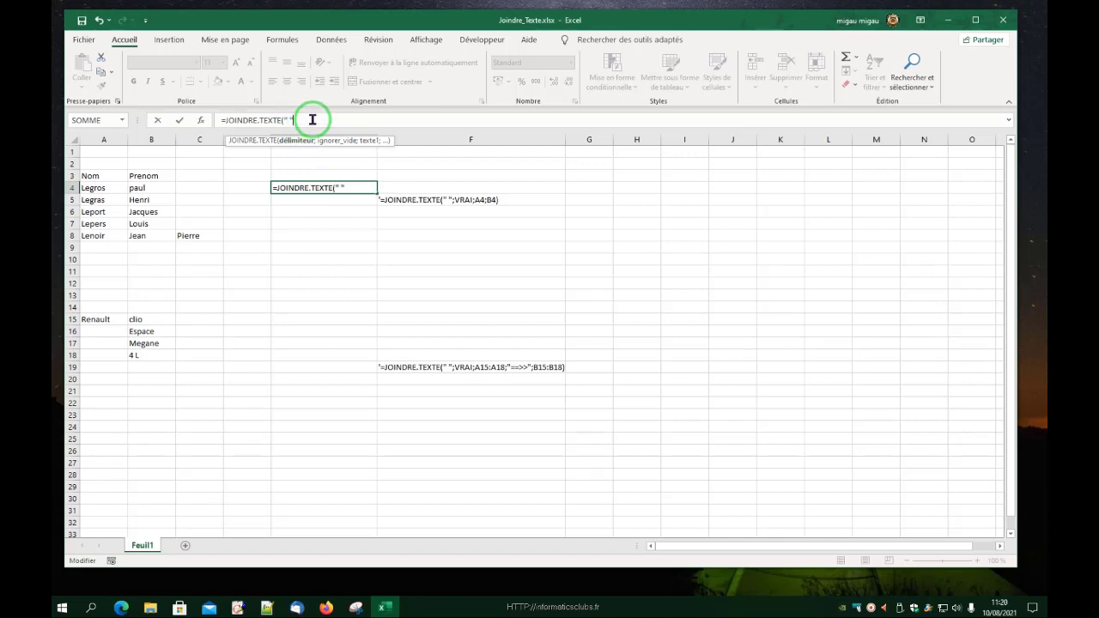
{"action": "type", "text": ";vra"}
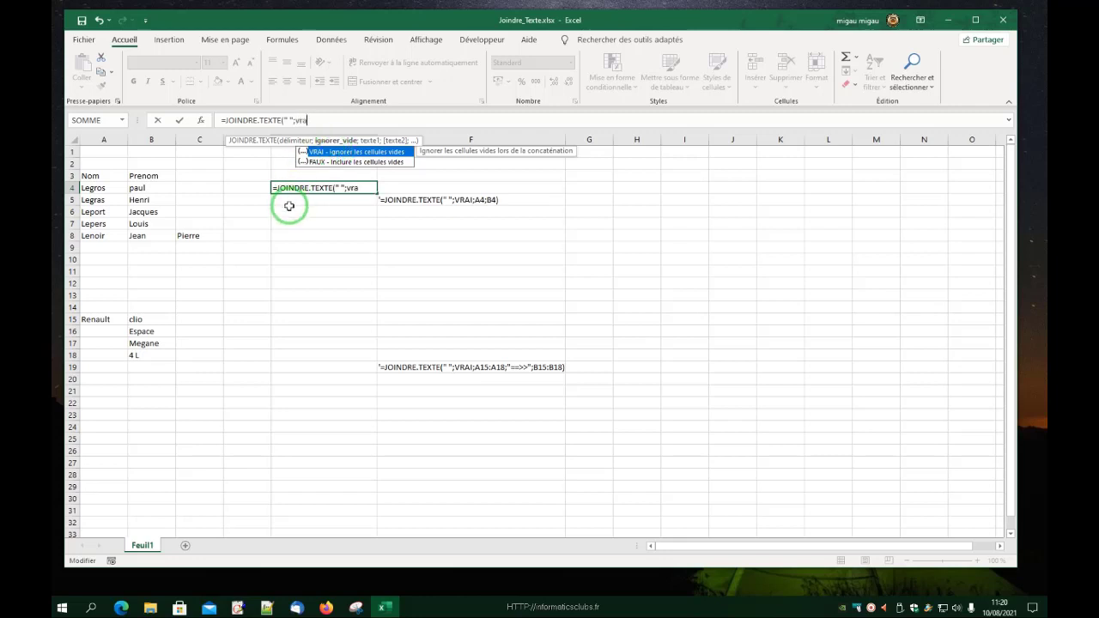
Step: Complete E4 as =JOINDRE.TEXTE(" ";VRAI;A4;B4) to join the surname and first name
{"action": "type", "text": "i;"}
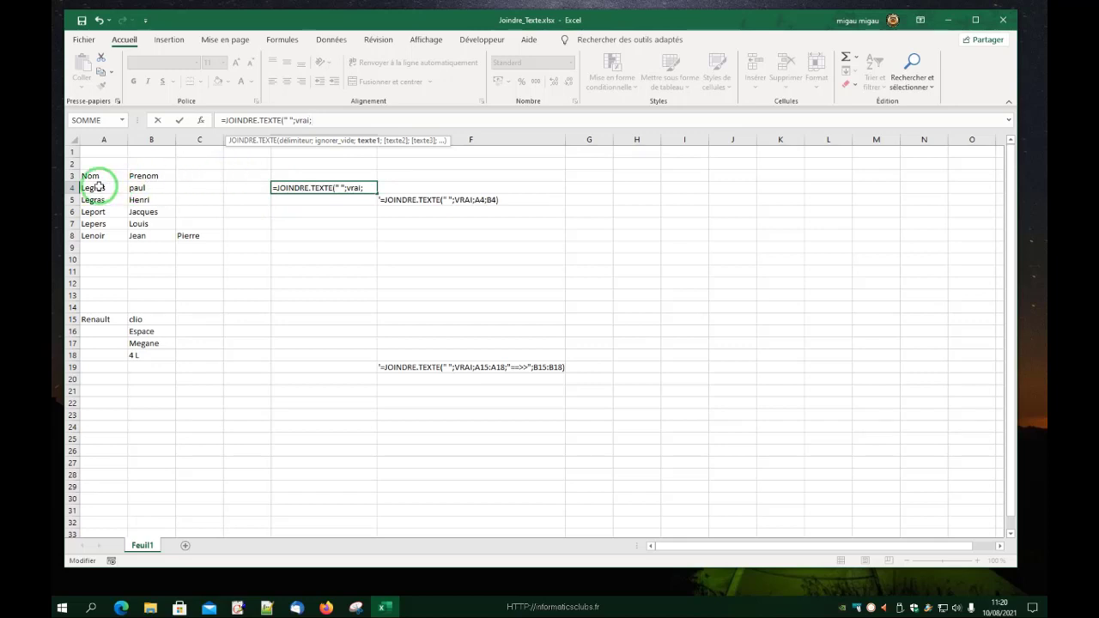
{"action": "left_click_drag", "start_coordinate": [99, 187], "coordinate": [102, 188]}
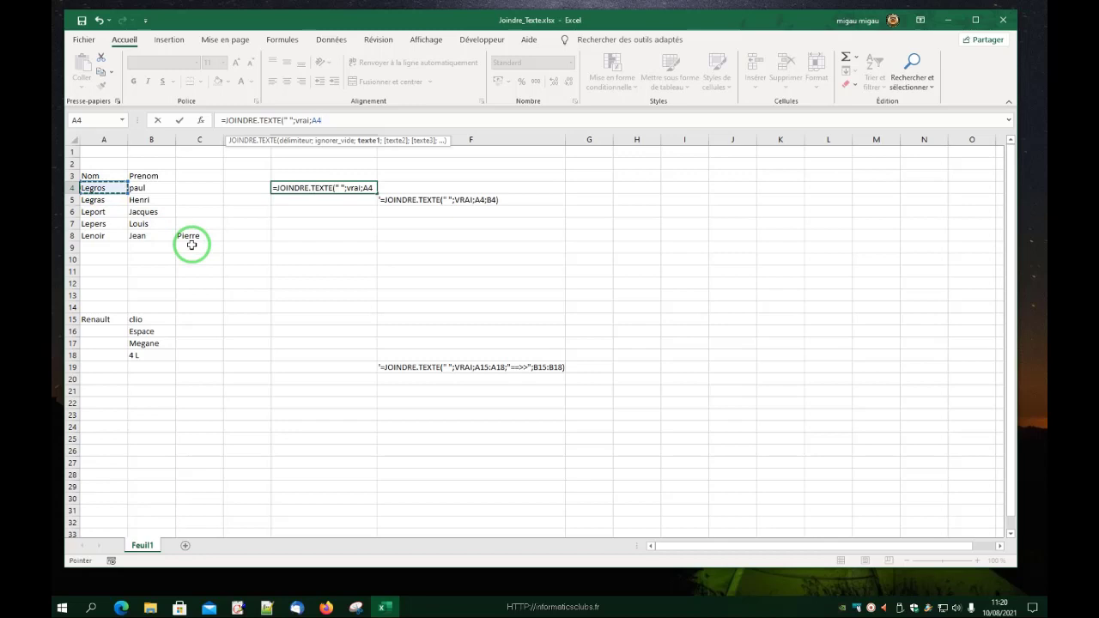
{"action": "type", "text": ";"}
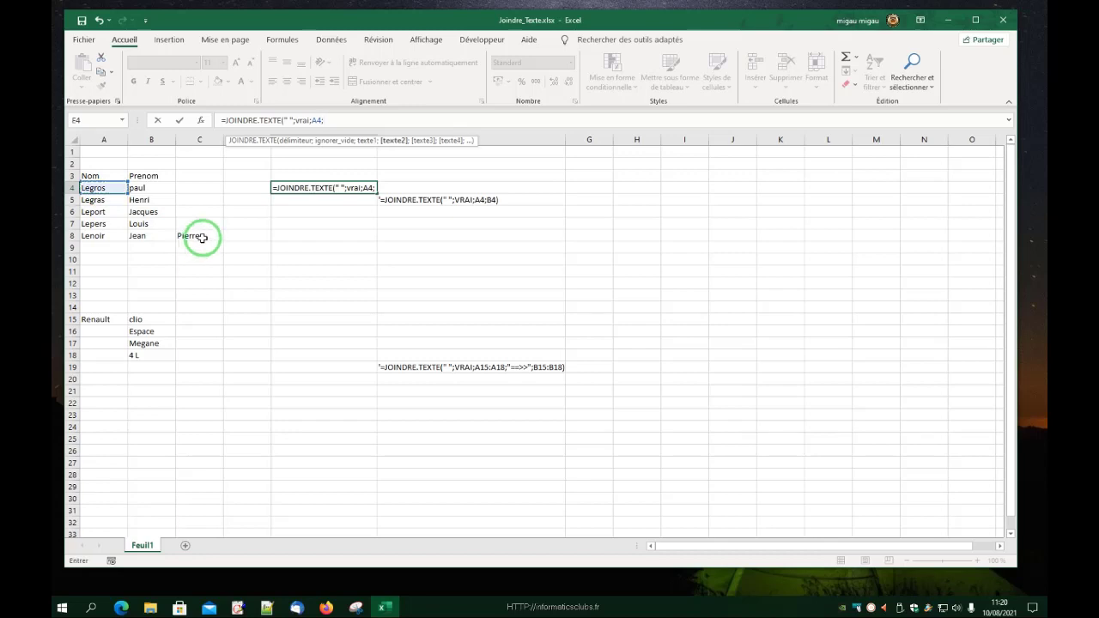
{"action": "left_click", "coordinate": [152, 187]}
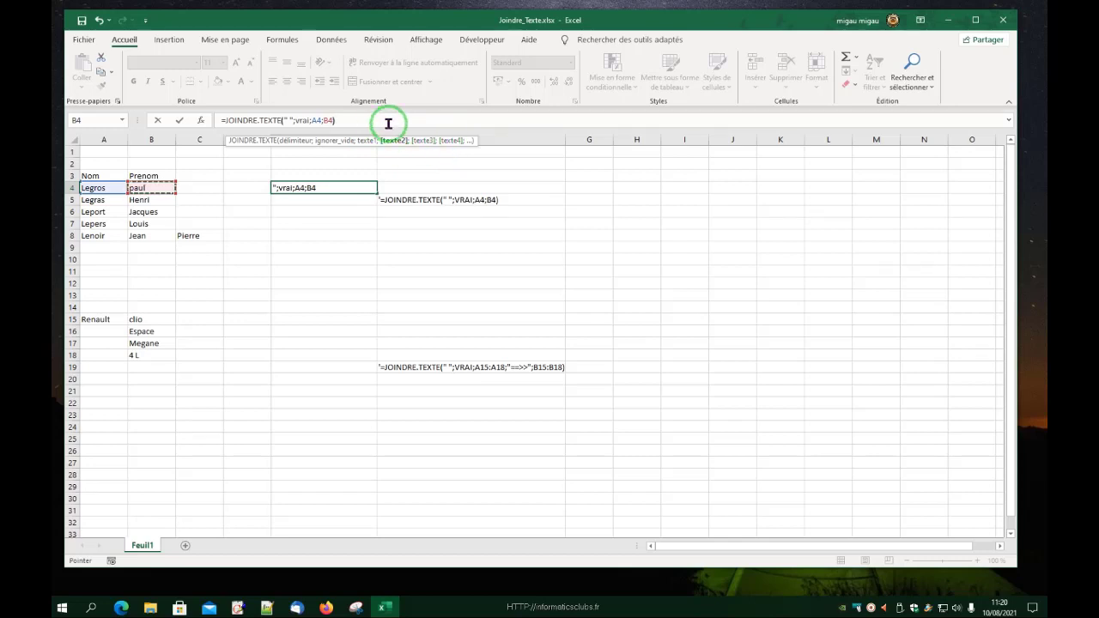
{"action": "left_click", "coordinate": [179, 121]}
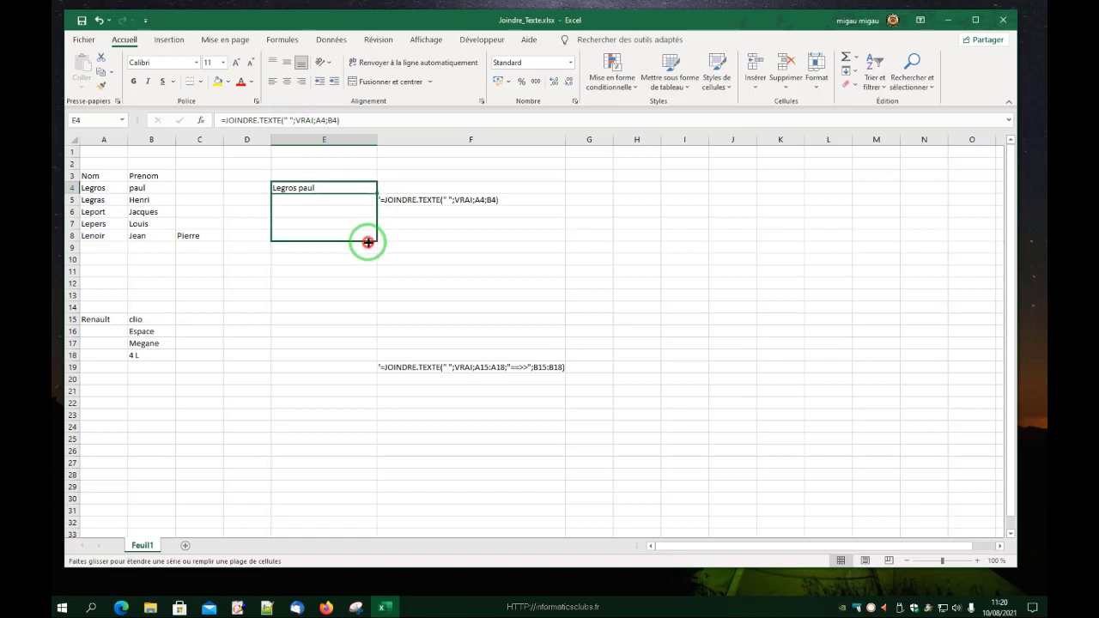
Step: Fill the E4 formula down to E8, then check the copies in E6 and E4
{"action": "left_click_drag", "start_coordinate": [373, 200], "coordinate": [368, 242]}
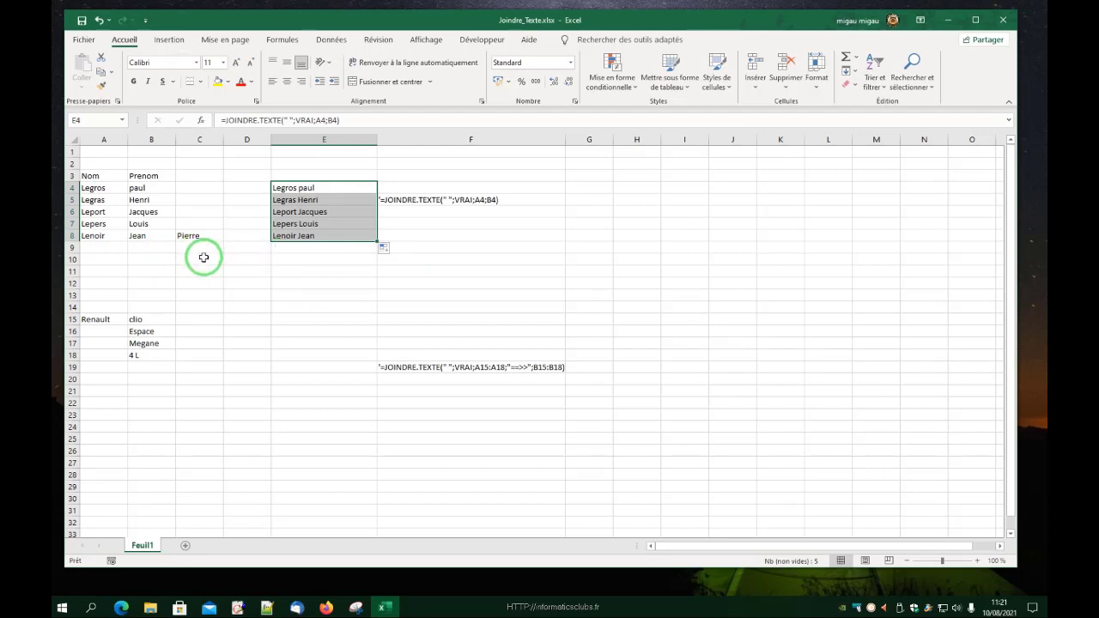
{"action": "left_click", "coordinate": [322, 213]}
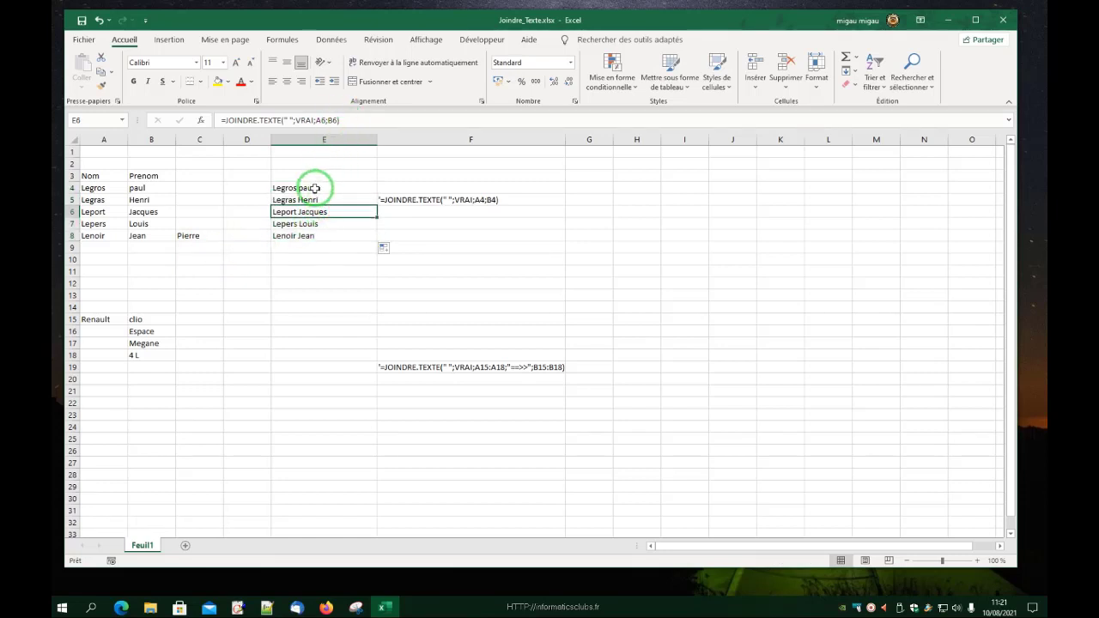
{"action": "left_click", "coordinate": [315, 187]}
{"action": "left_click", "coordinate": [337, 121]}
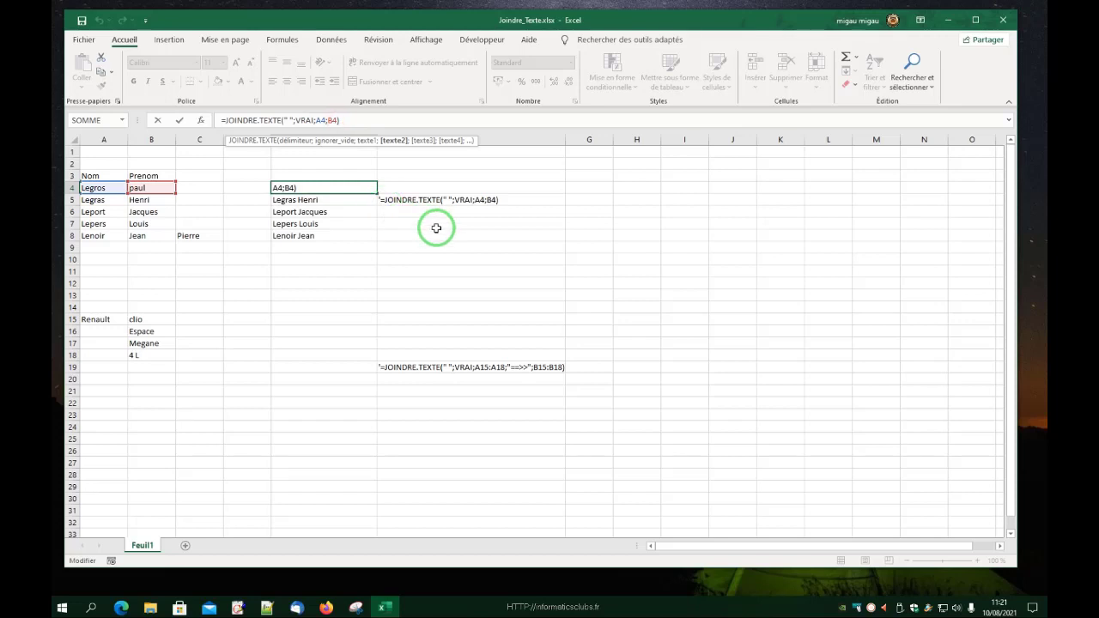
{"action": "type", "text": ";"}
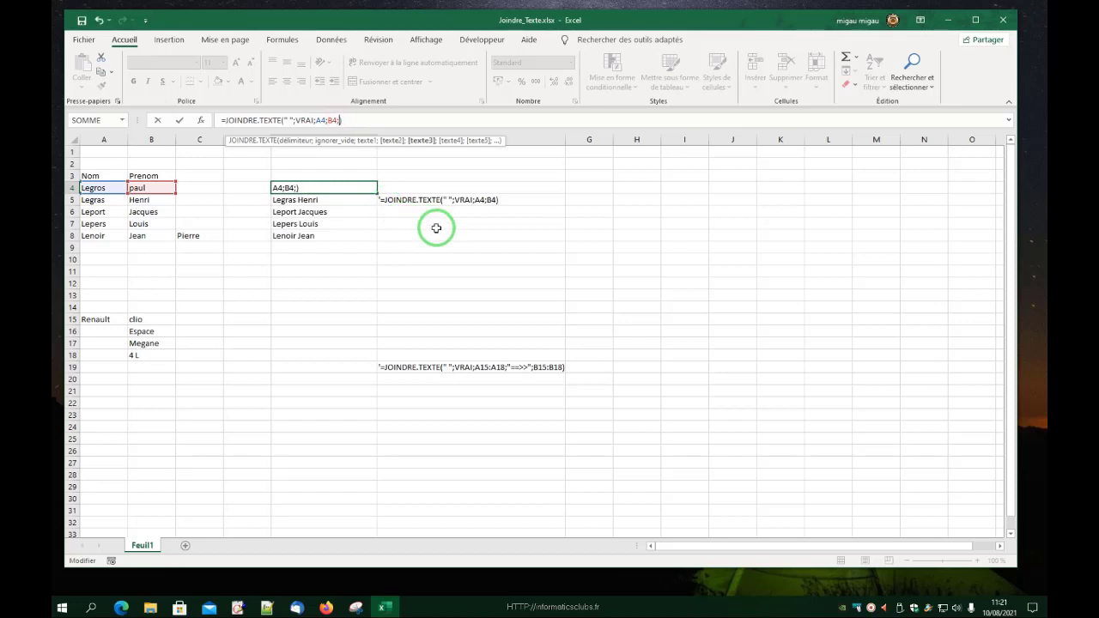
{"action": "left_click", "coordinate": [207, 187]}
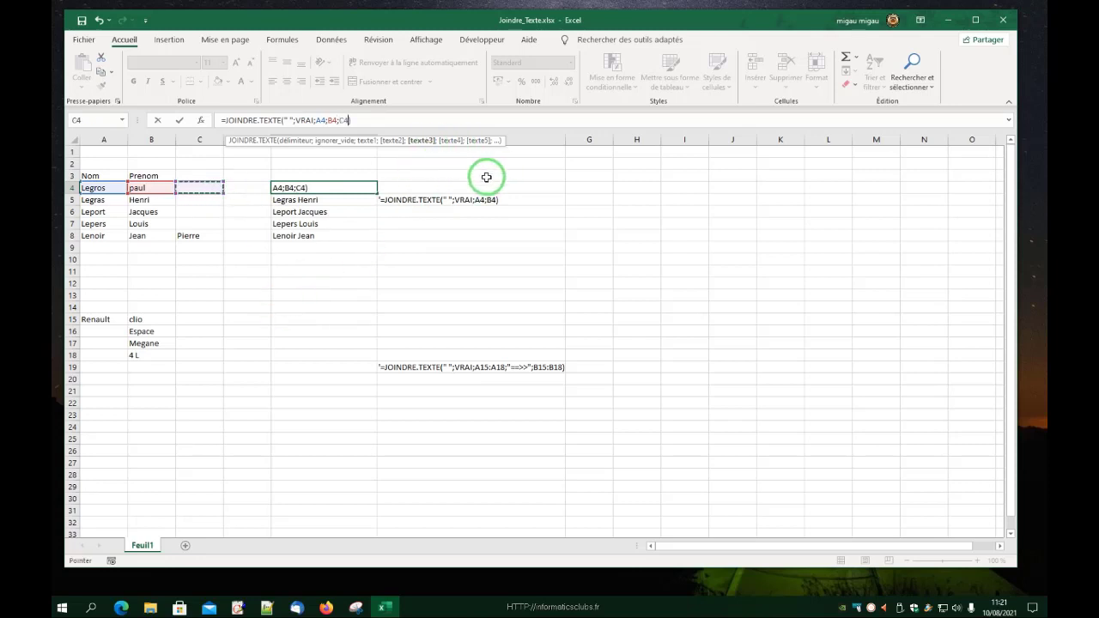
{"action": "left_click", "coordinate": [380, 127]}
{"action": "type", "text": ")"}
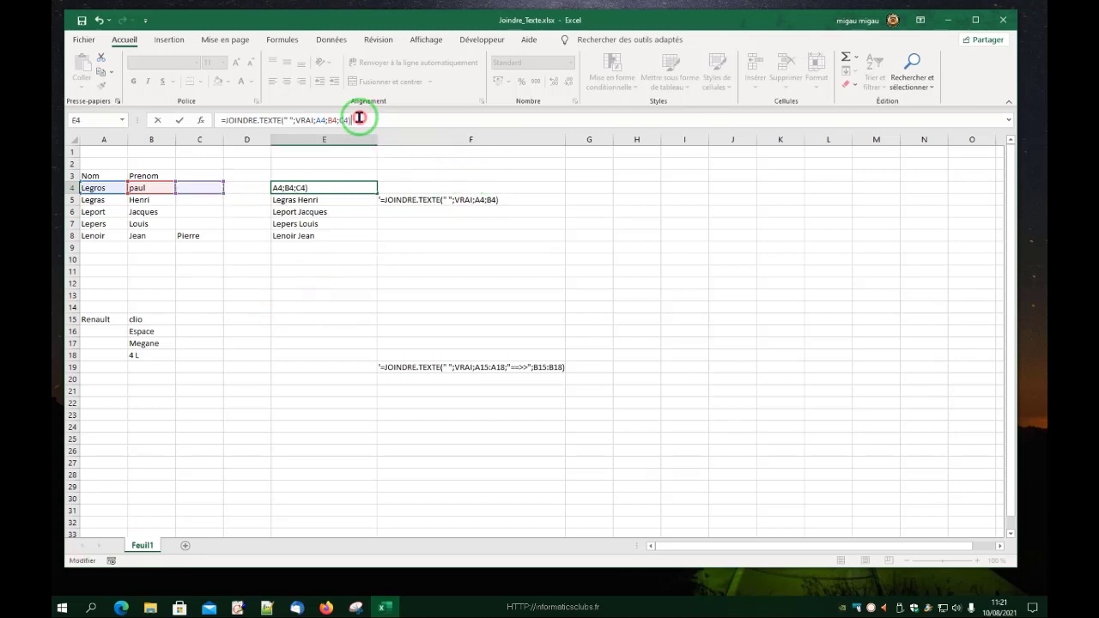
{"action": "left_click", "coordinate": [181, 120]}
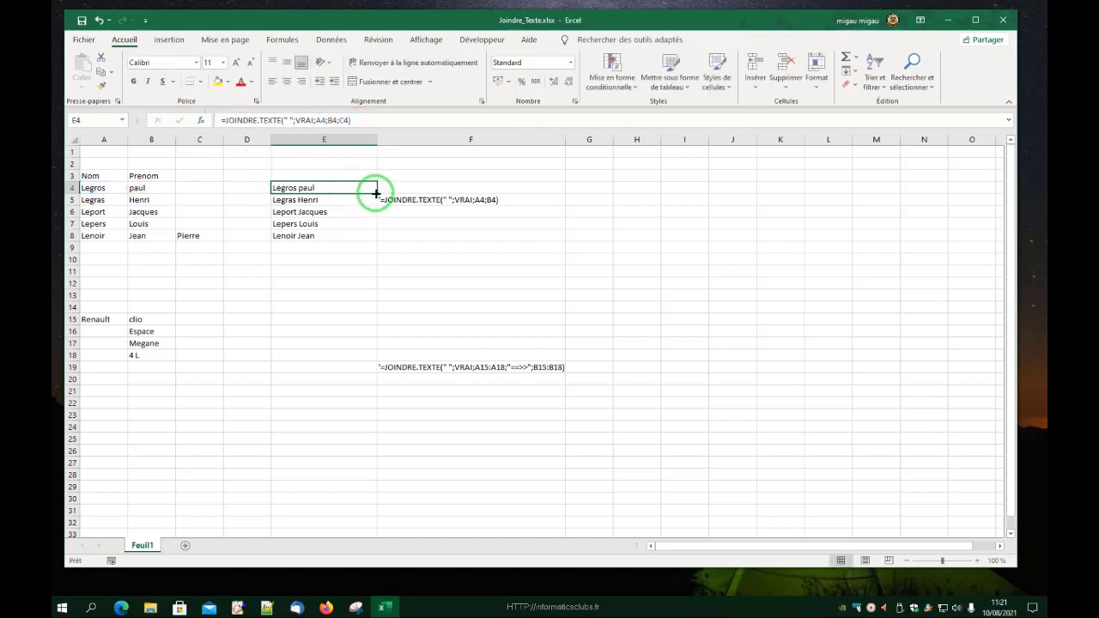
{"action": "left_click_drag", "start_coordinate": [373, 194], "coordinate": [377, 241]}
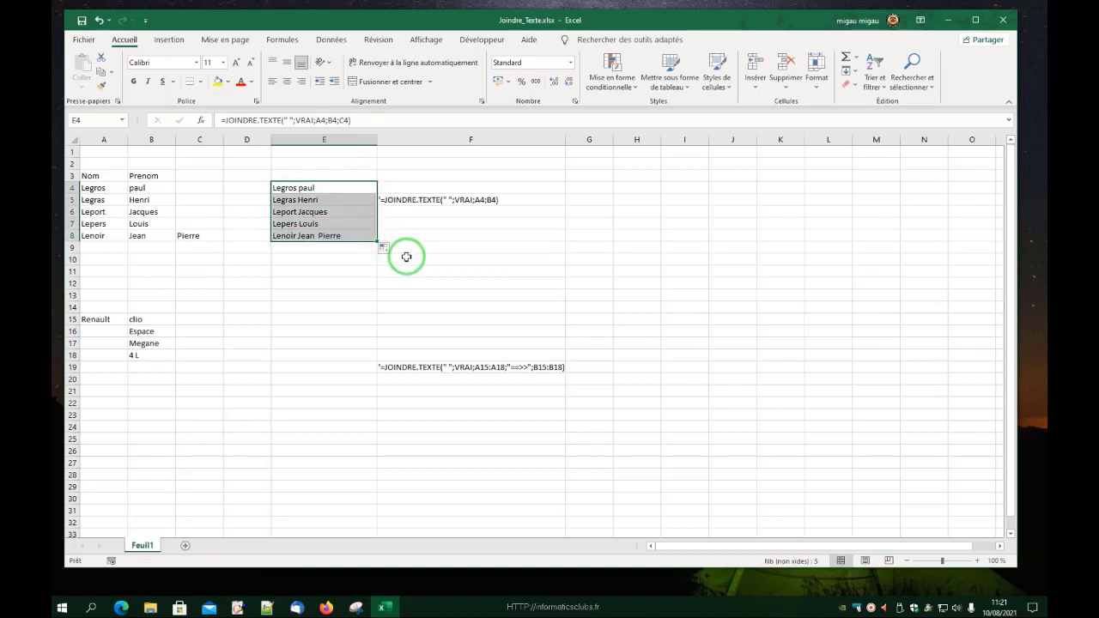
{"action": "left_click", "coordinate": [296, 271]}
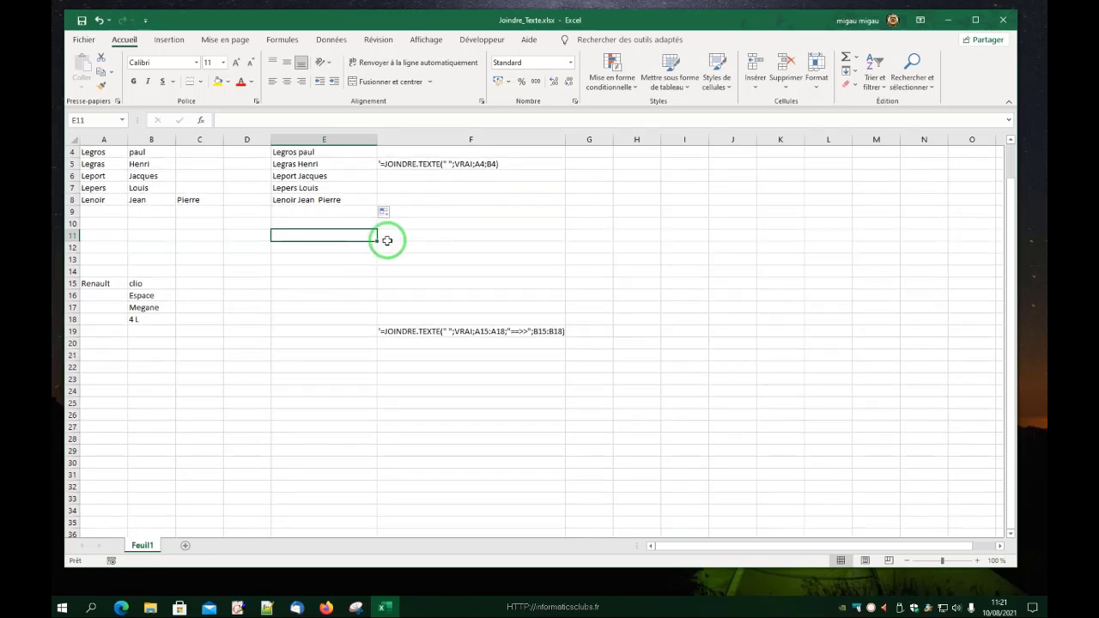
{"action": "scroll", "coordinate": [400, 245], "scroll_direction": "up", "scroll_amount": 1}
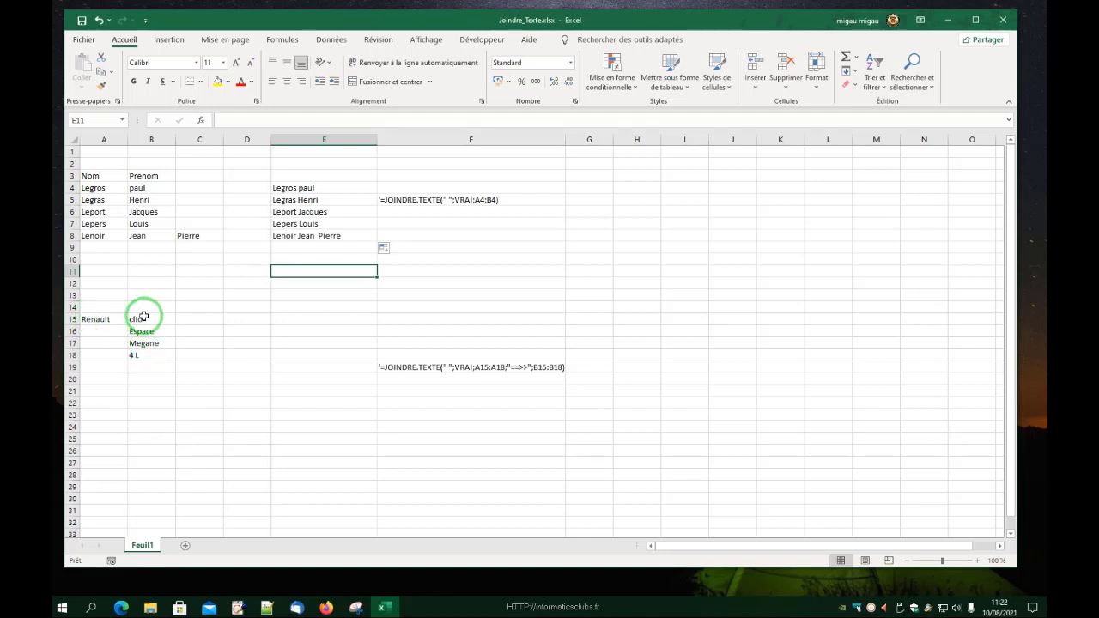
{"action": "left_click", "coordinate": [290, 321]}
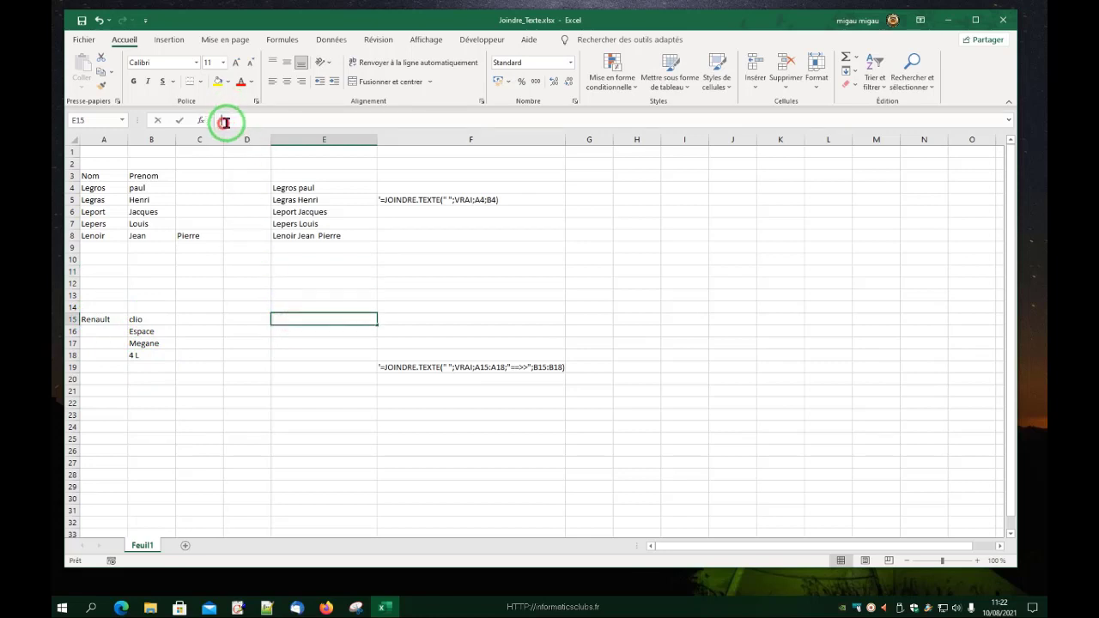
Step: In E15, start =JOINDRE.TEXTE(" ";VRAI; with a space delimiter and empty cells ignored
{"action": "left_click", "coordinate": [225, 121]}
{"action": "type", "text": "="}
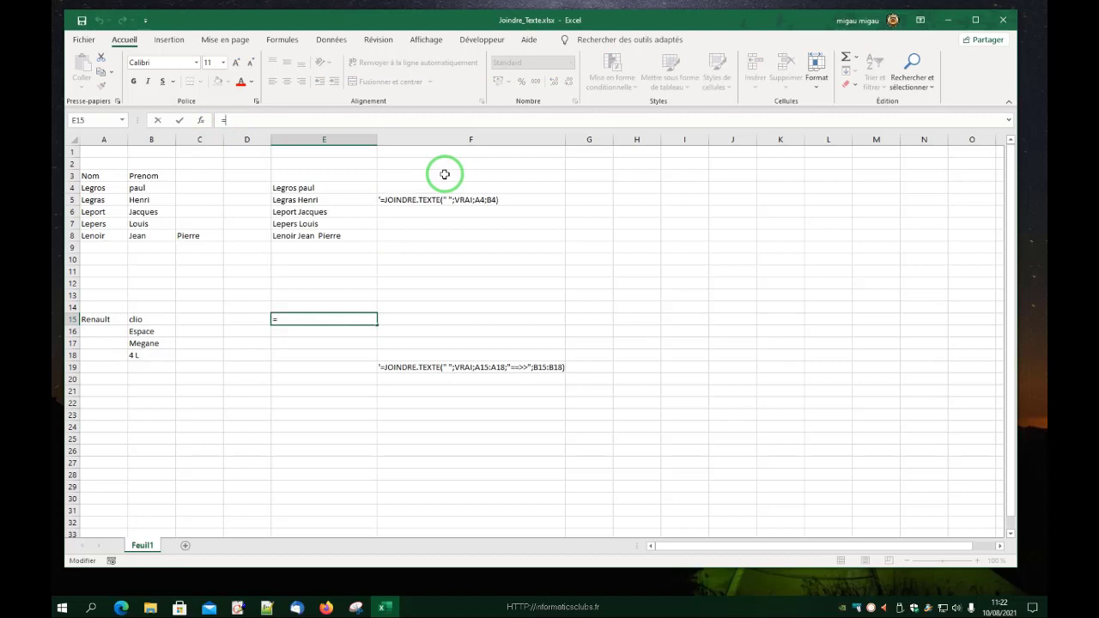
{"action": "type", "text": "joindre"}
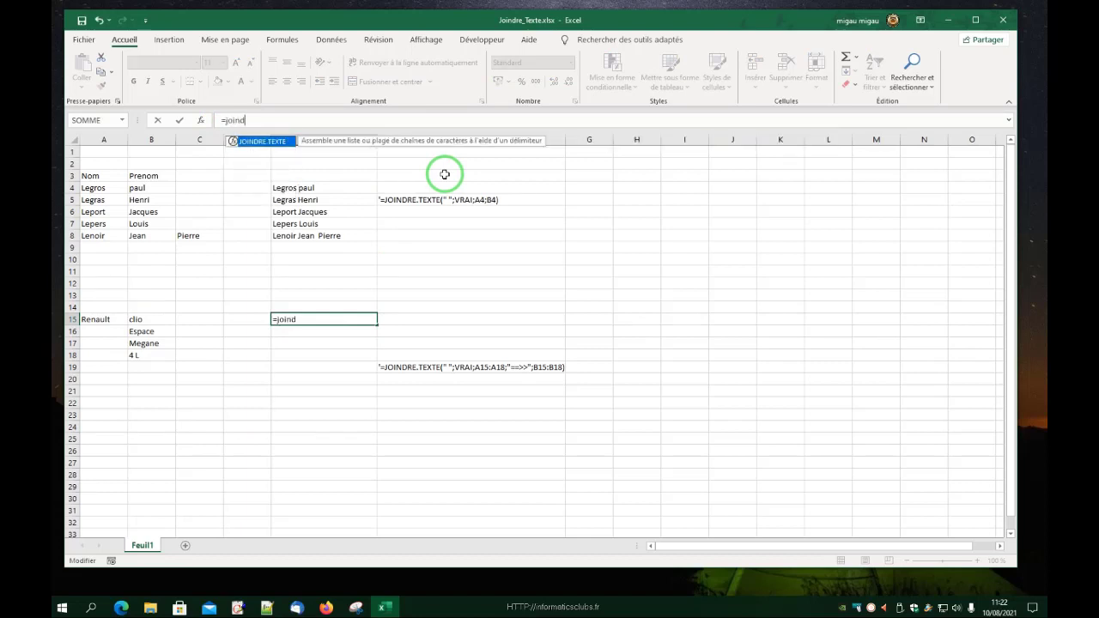
{"action": "double_click", "coordinate": [262, 141]}
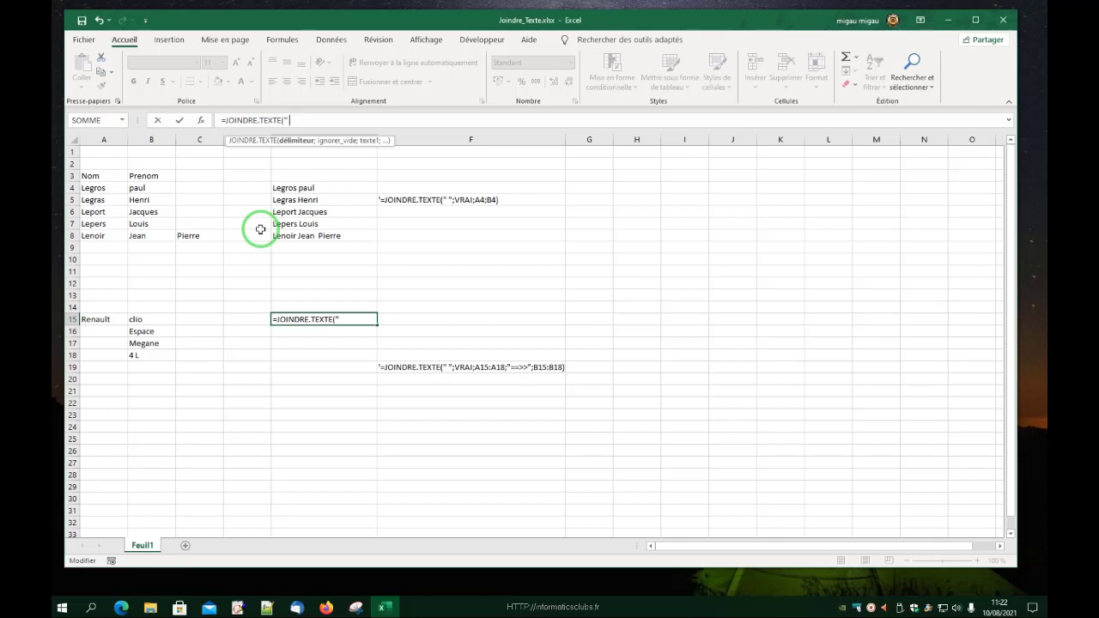
{"action": "type", "text": ";"}
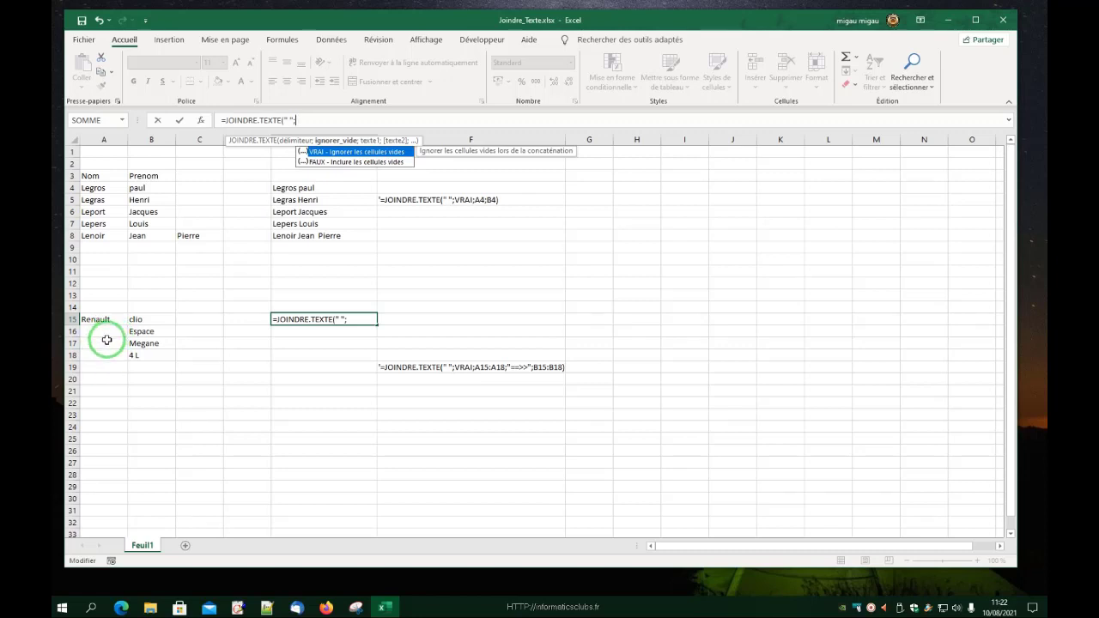
{"action": "double_click", "coordinate": [327, 154]}
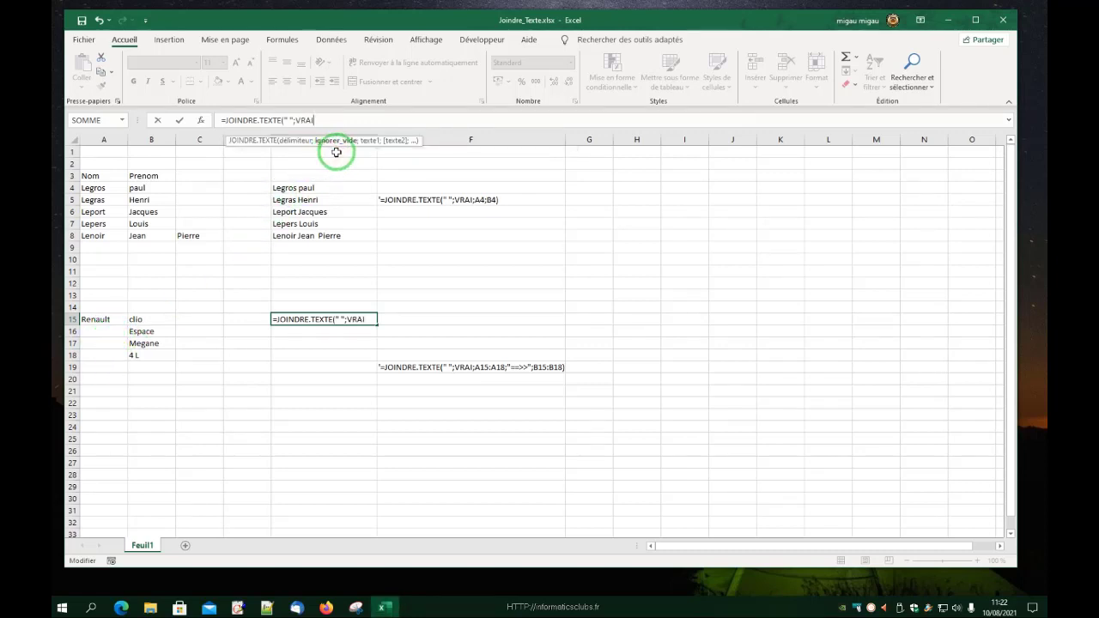
{"action": "type", "text": ";"}
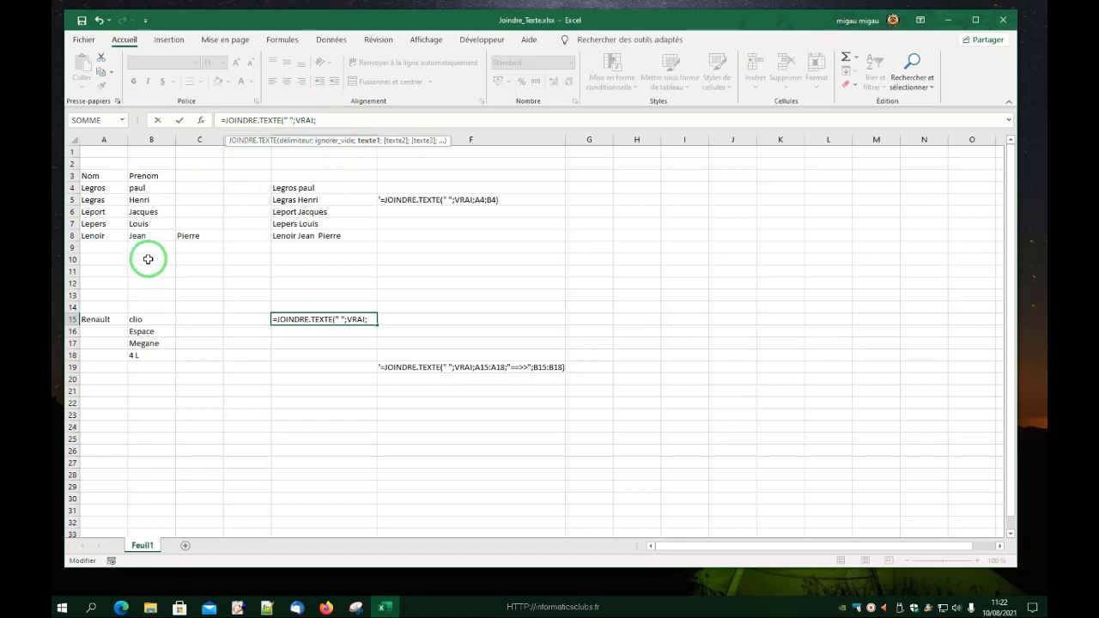
Step: Finish E15 as =JOINDRE.TEXTE(" ";VRAI;A15:A18;"==>>";B15:B18) to list the car models
{"action": "left_click_drag", "start_coordinate": [104, 317], "coordinate": [105, 354]}
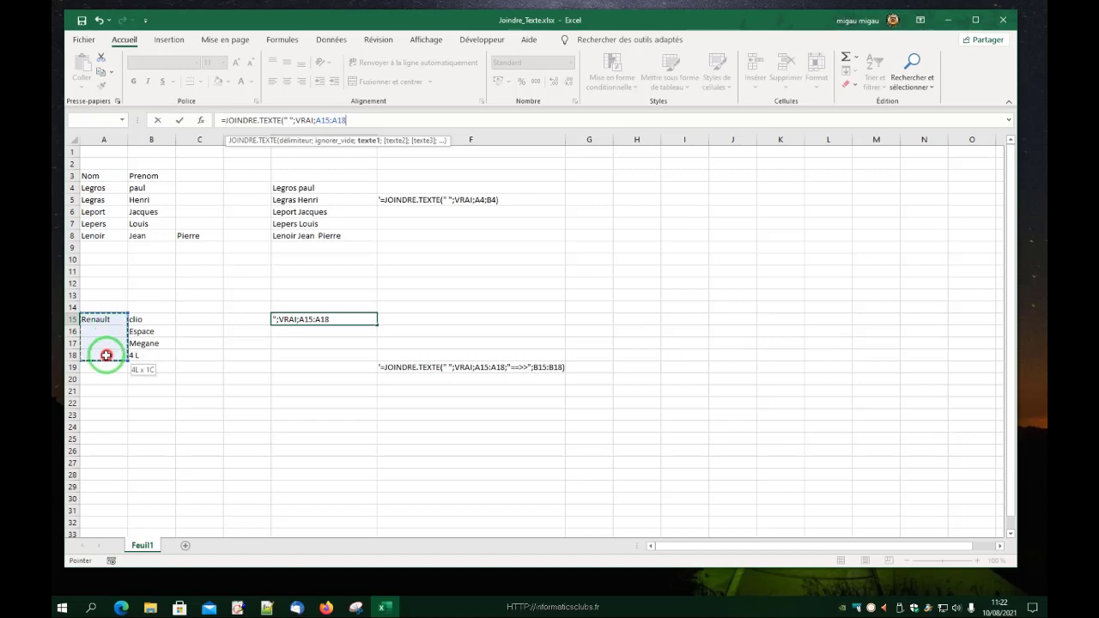
{"action": "type", "text": ";\"==>>"}
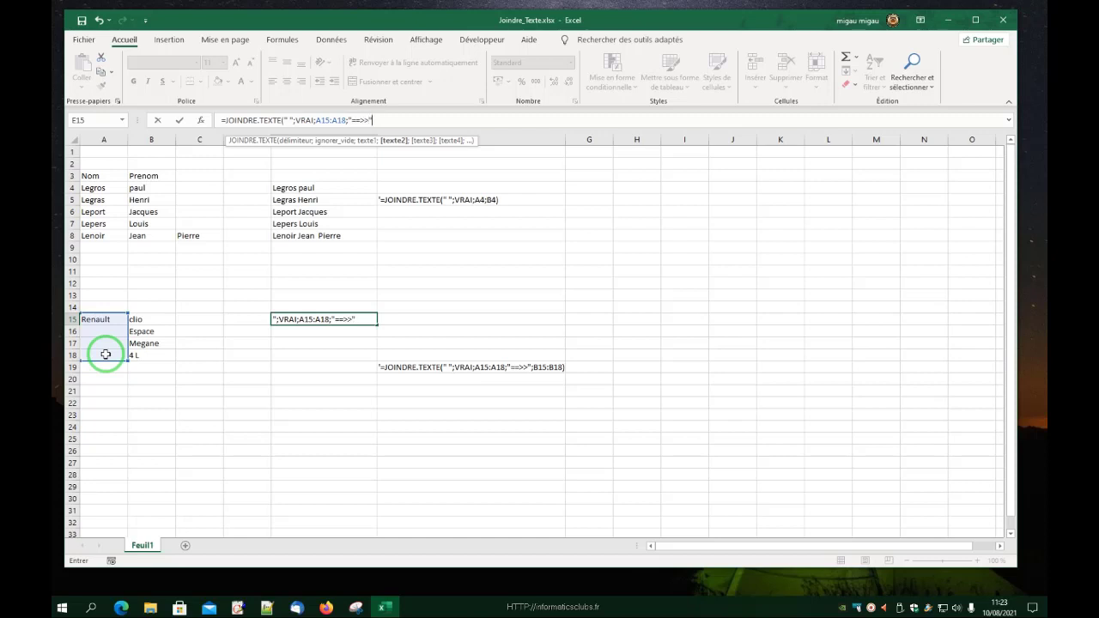
{"action": "type", "text": ";"}
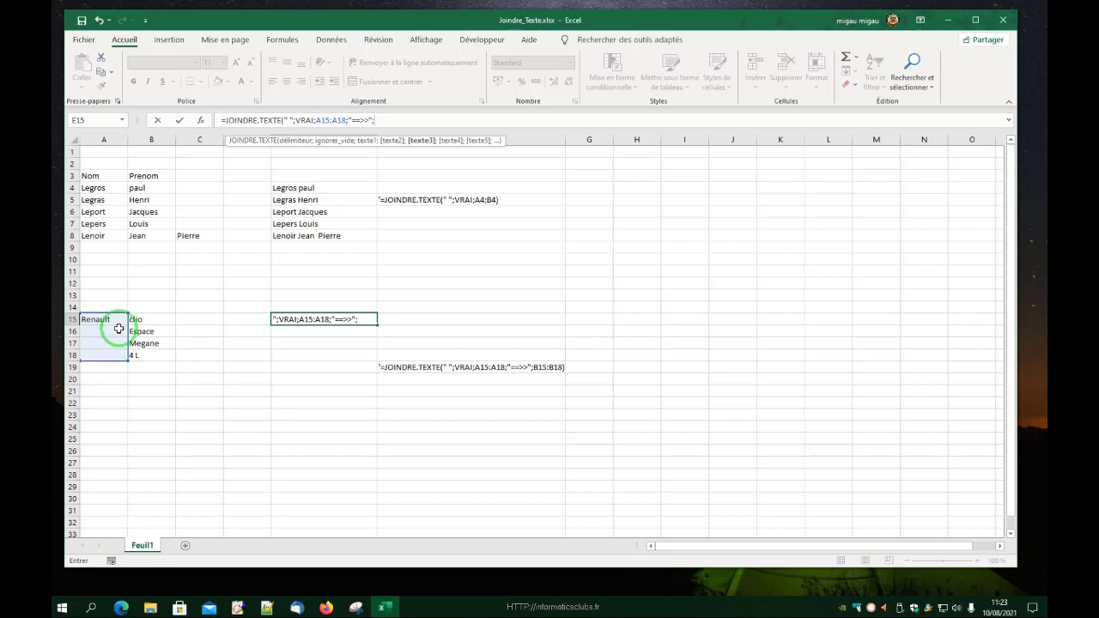
{"action": "left_click_drag", "start_coordinate": [147, 318], "coordinate": [141, 355]}
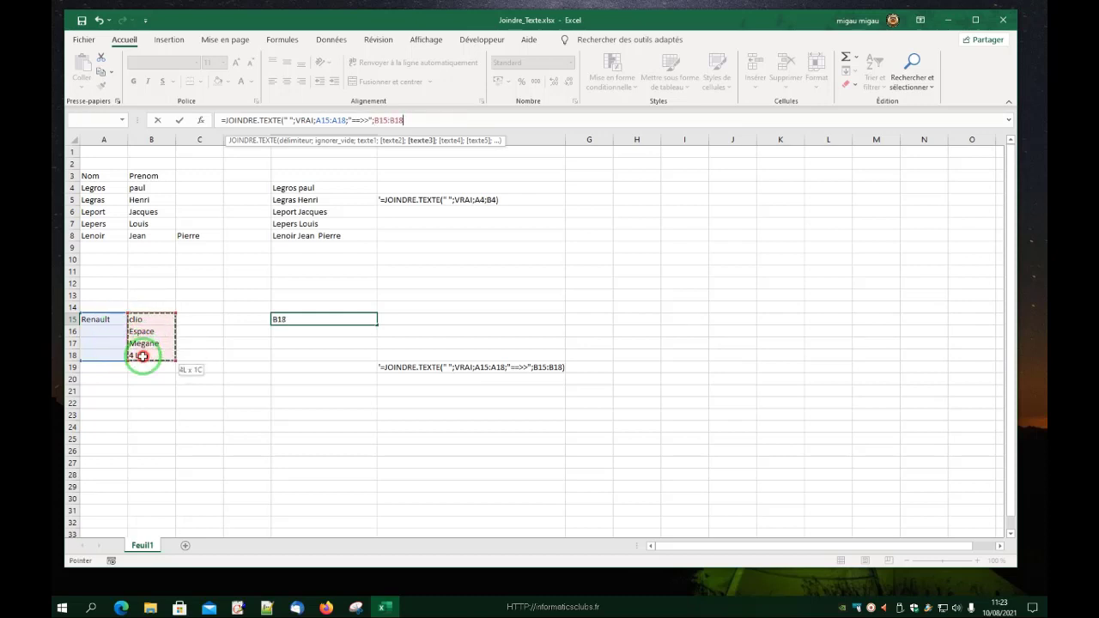
{"action": "left_click_drag", "start_coordinate": [142, 355], "coordinate": [145, 354]}
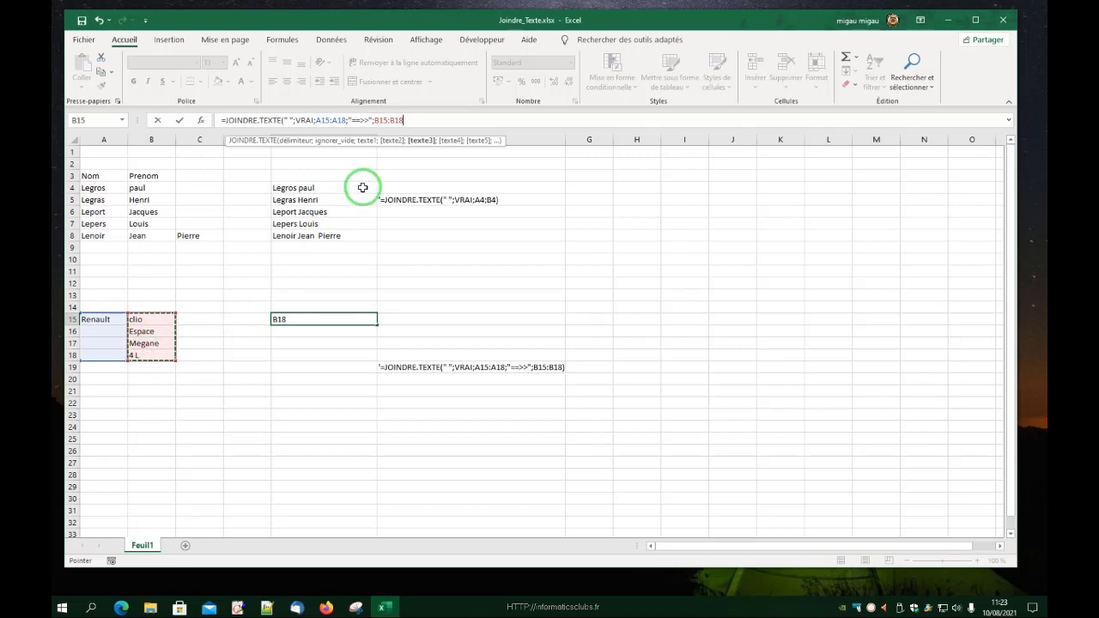
{"action": "type", "text": ")"}
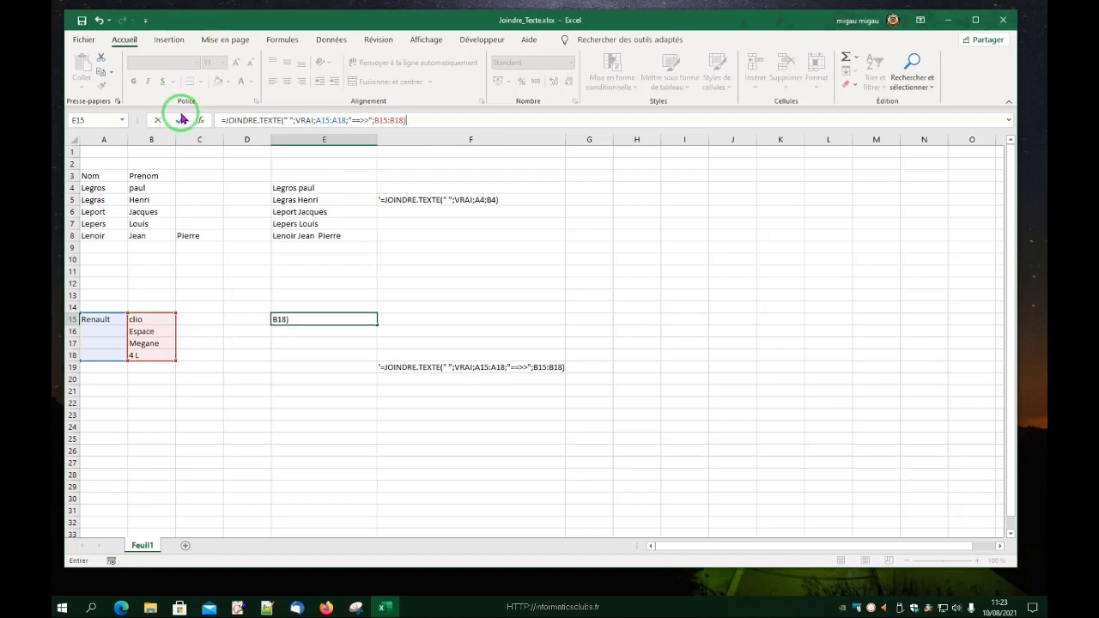
{"action": "left_click", "coordinate": [179, 120]}
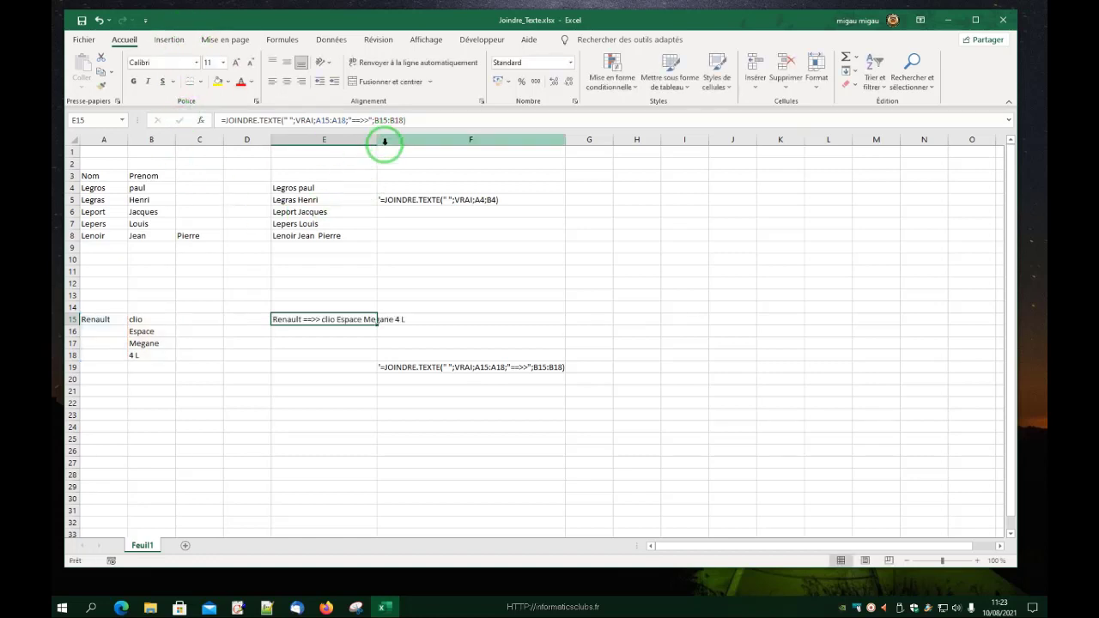
Step: Widen column E to about 31.57 so E15's joined car list fits
{"action": "left_click_drag", "start_coordinate": [378, 140], "coordinate": [422, 146]}
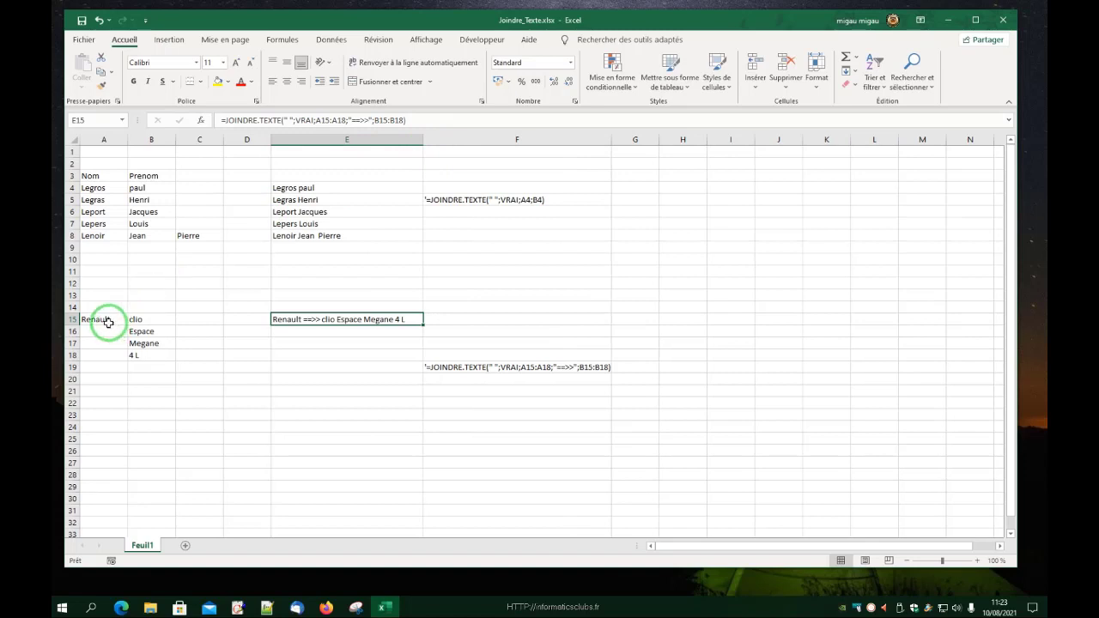